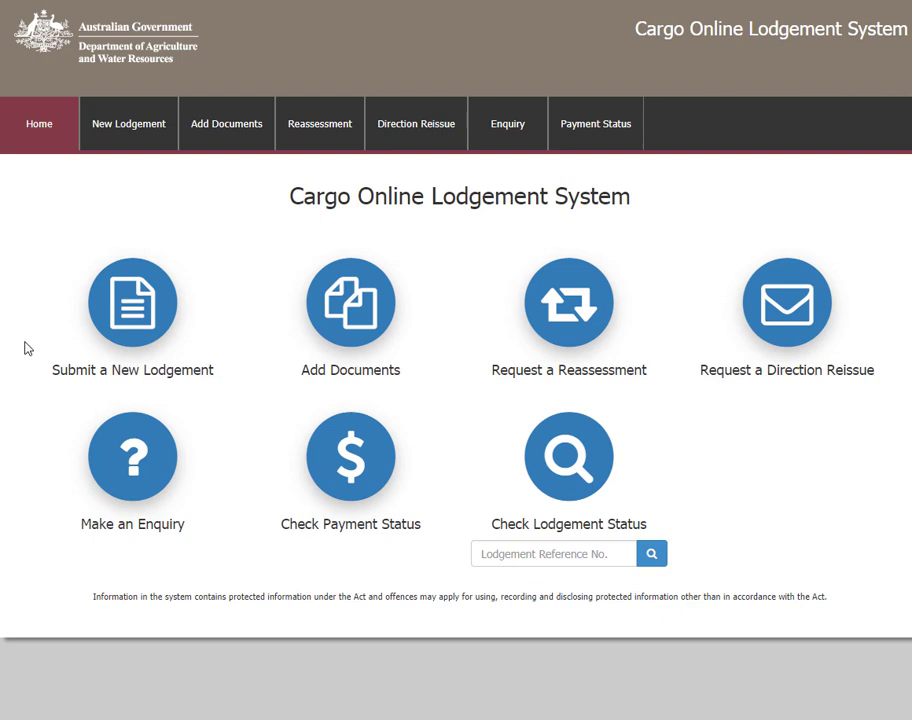
# Request a reassessment and retrieve the original lodgement using its pasted LRN and the broker's Branch ID.
pyautogui.click(570, 305)
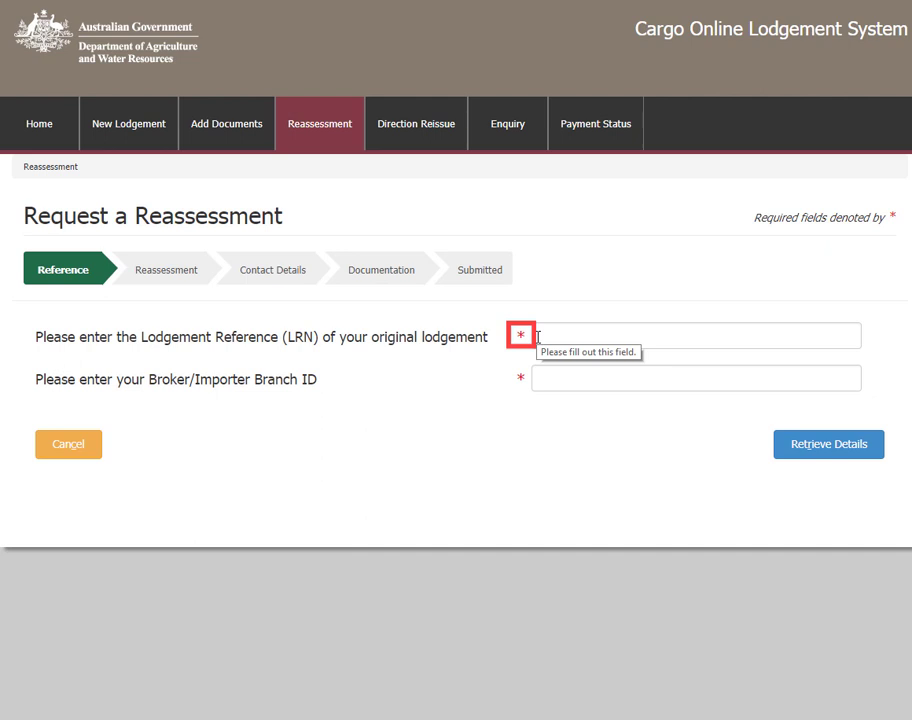
pyautogui.click(538, 336)
pyautogui.hotkey('ctrl', 'v')
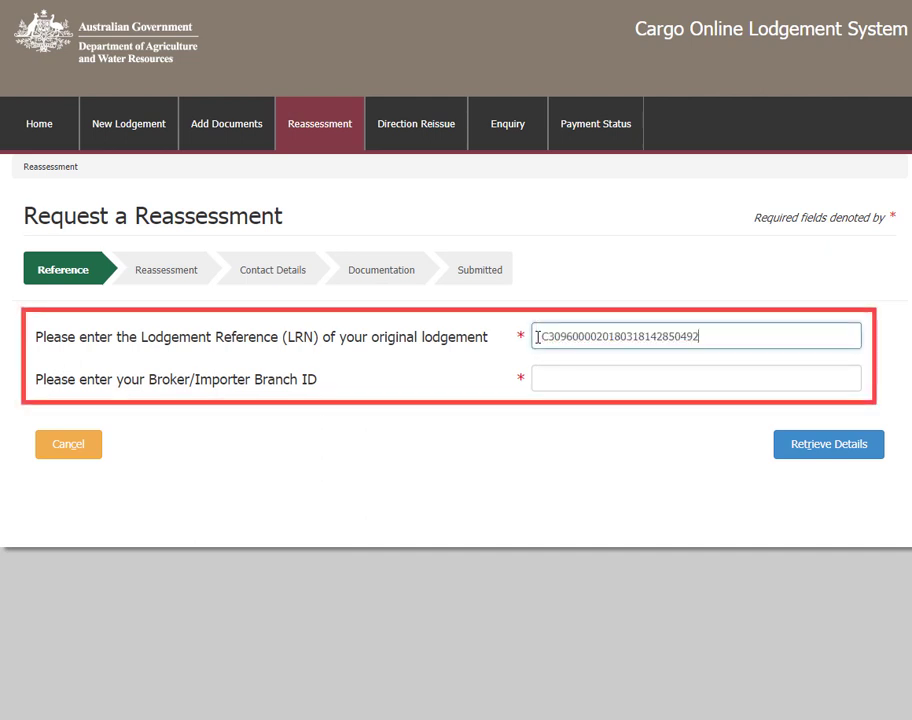
pyautogui.click(538, 380)
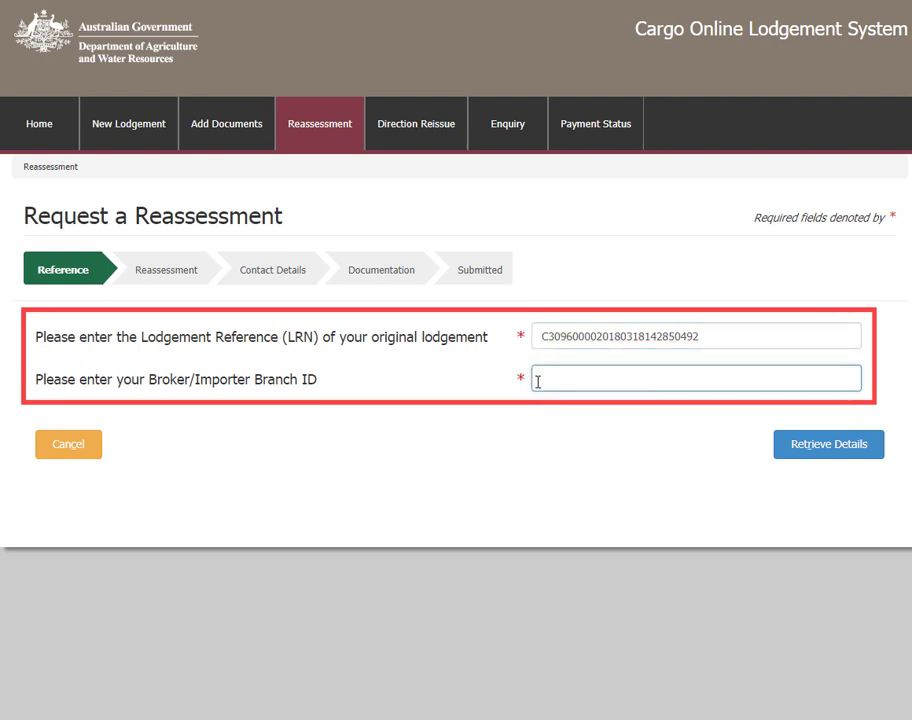
pyautogui.write('AA37GW')
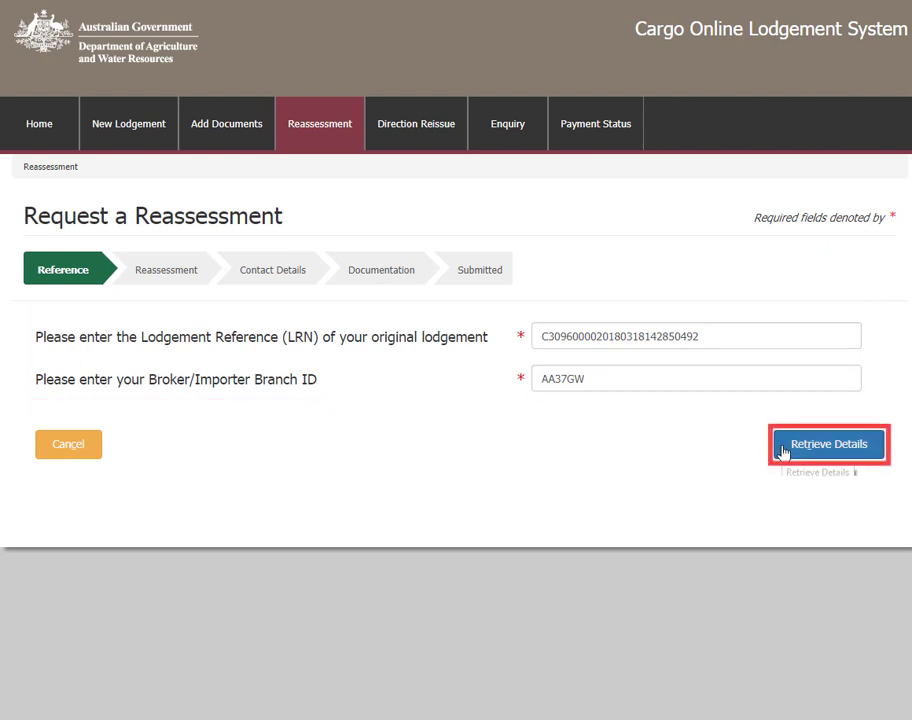
pyautogui.click(782, 449)
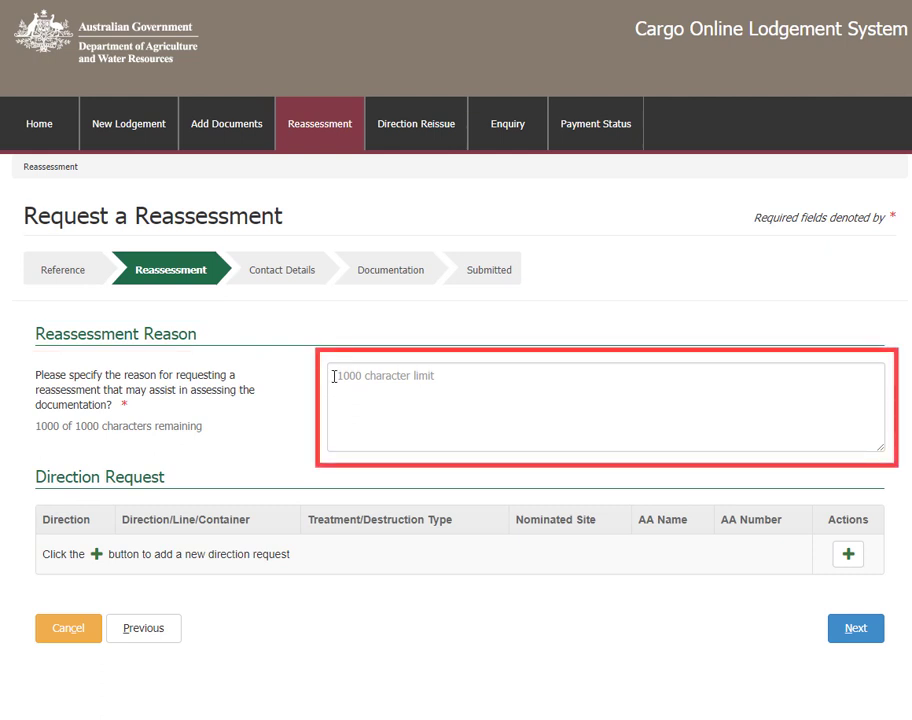
# Give the reason 'Please reassess to release goods on documentation.' and add a Release on Documents direction.
pyautogui.click(334, 377)
pyautogui.write('Please reassess to release goods on documentation.')
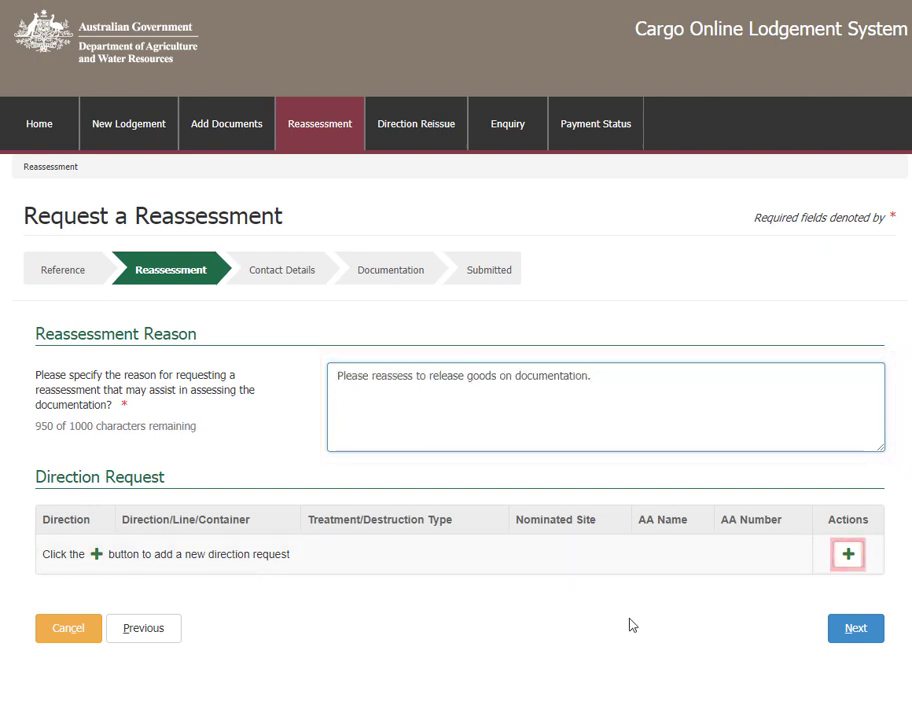
pyautogui.click(848, 554)
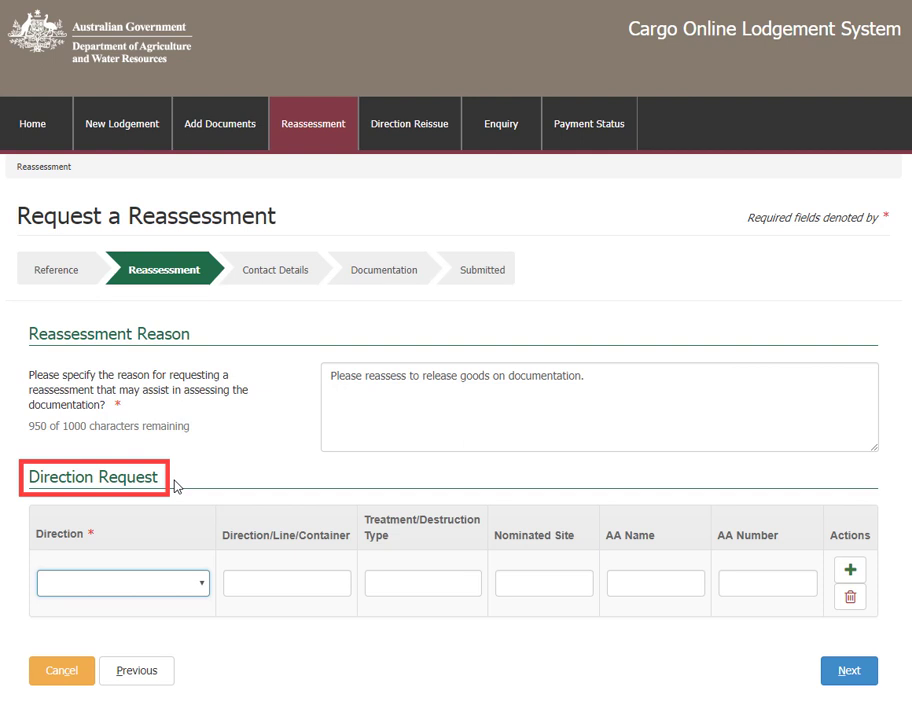
pyautogui.click(202, 589)
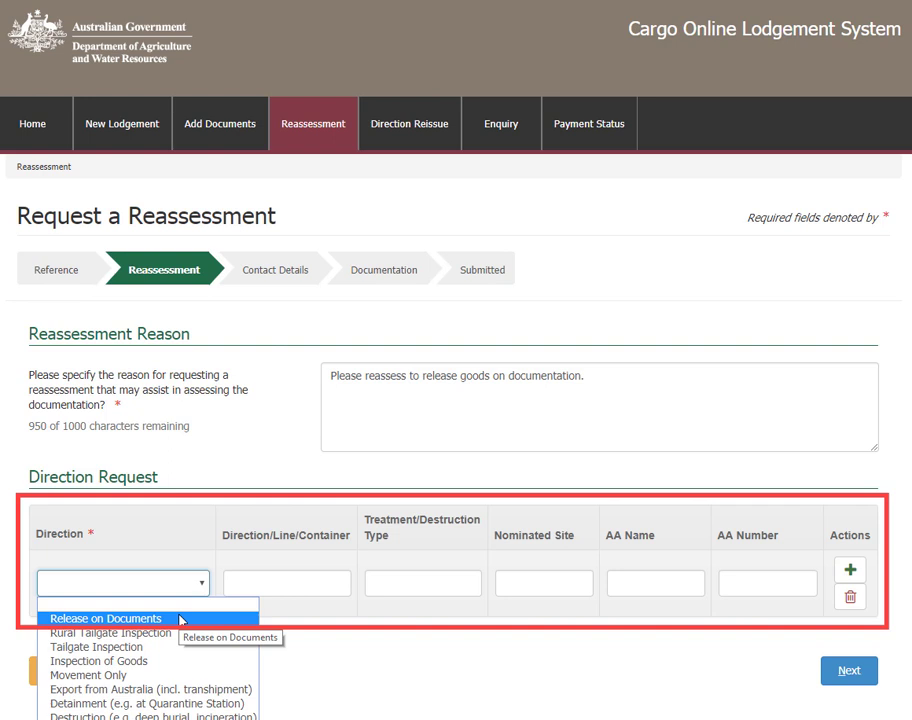
pyautogui.click(182, 619)
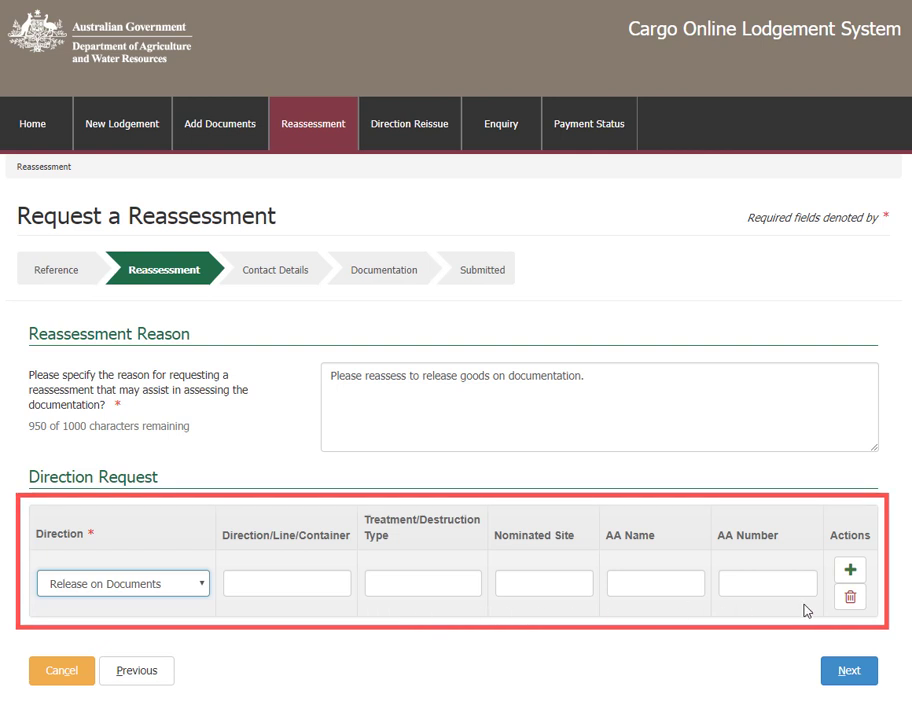
pyautogui.click(828, 678)
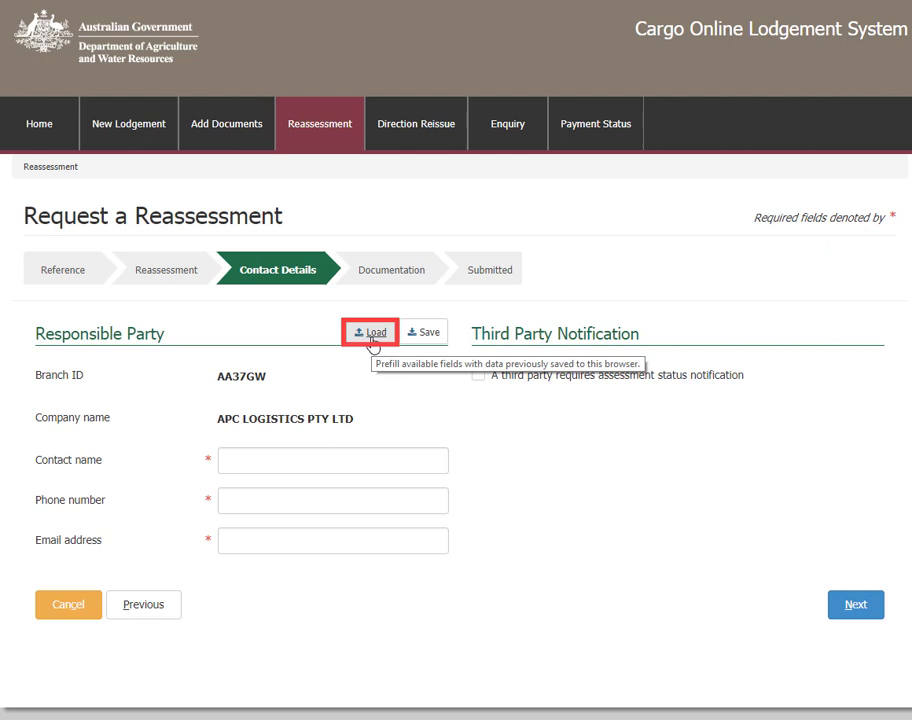
# Enter the contact's name, phone number and e-mail, leaving third-party notification unticked.
pyautogui.click(238, 461)
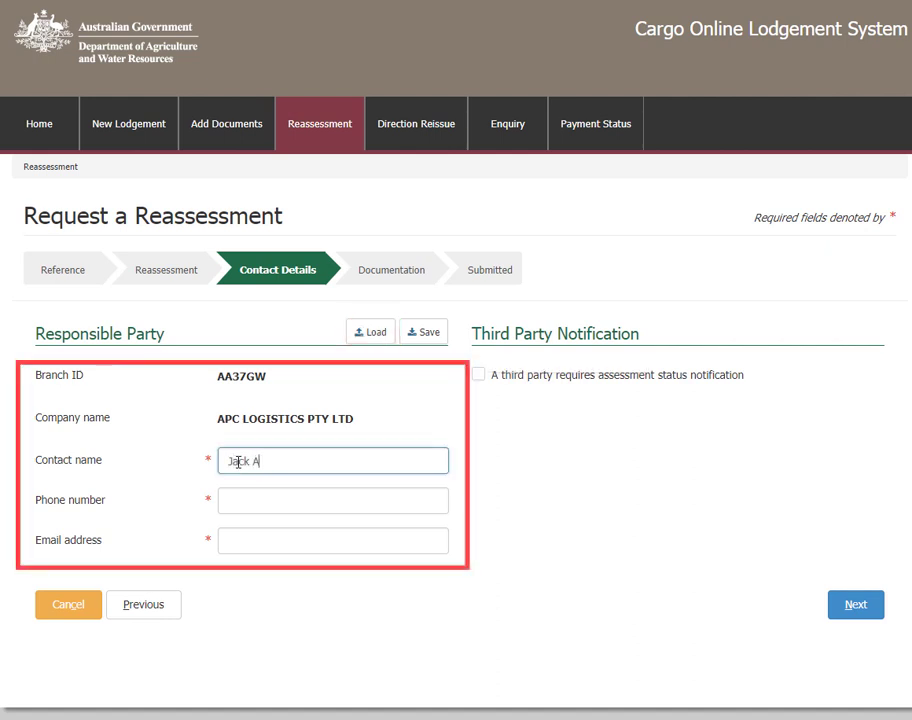
pyautogui.click(228, 506)
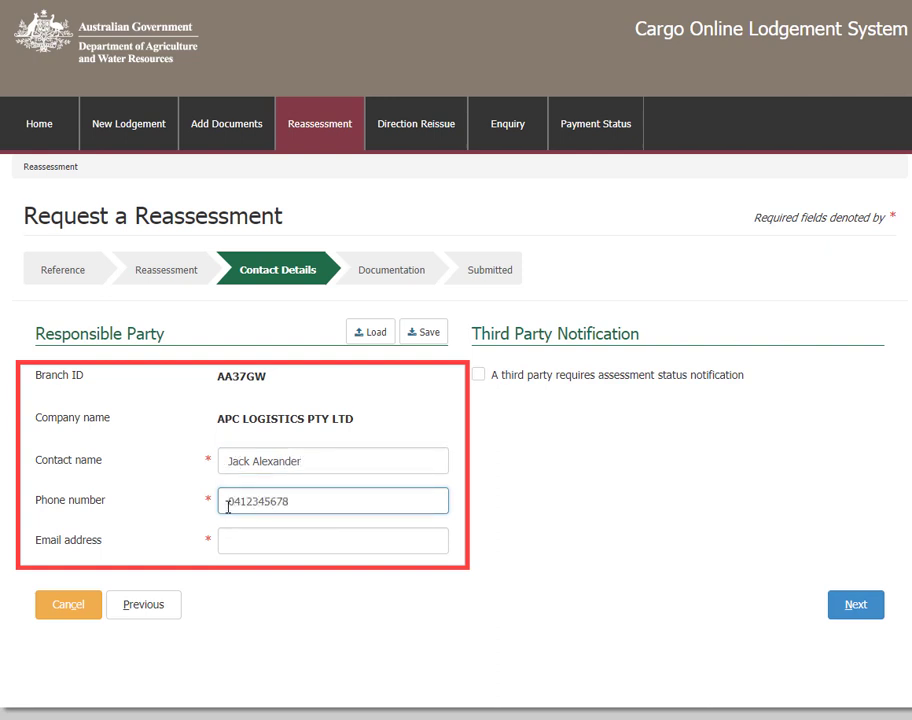
pyautogui.click(228, 540)
pyautogui.hotkey('ctrl', 'v')
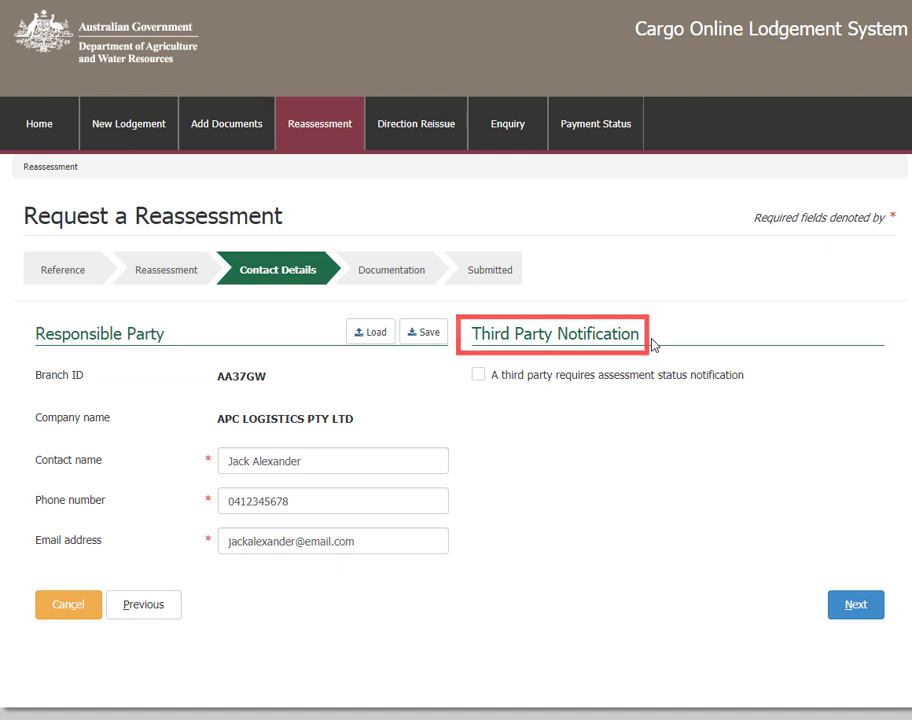
pyautogui.click(479, 379)
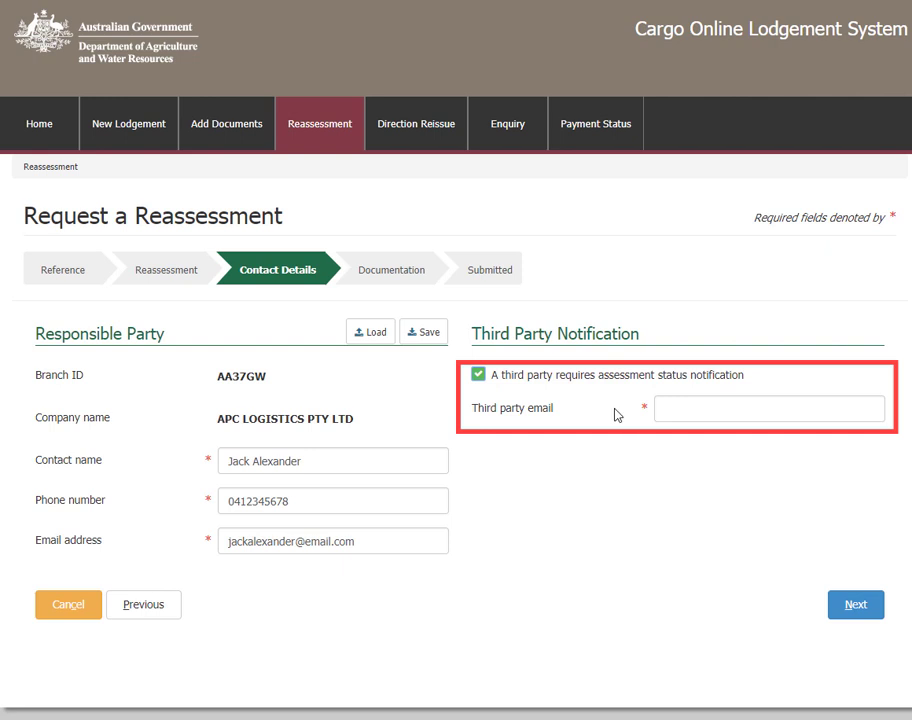
pyautogui.click(478, 376)
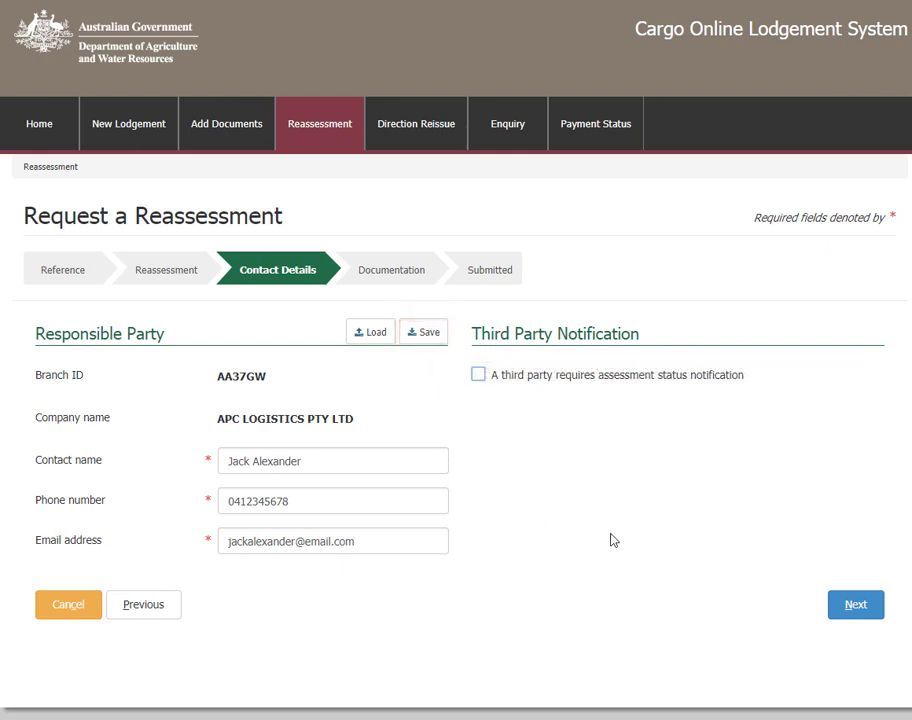
pyautogui.click(840, 612)
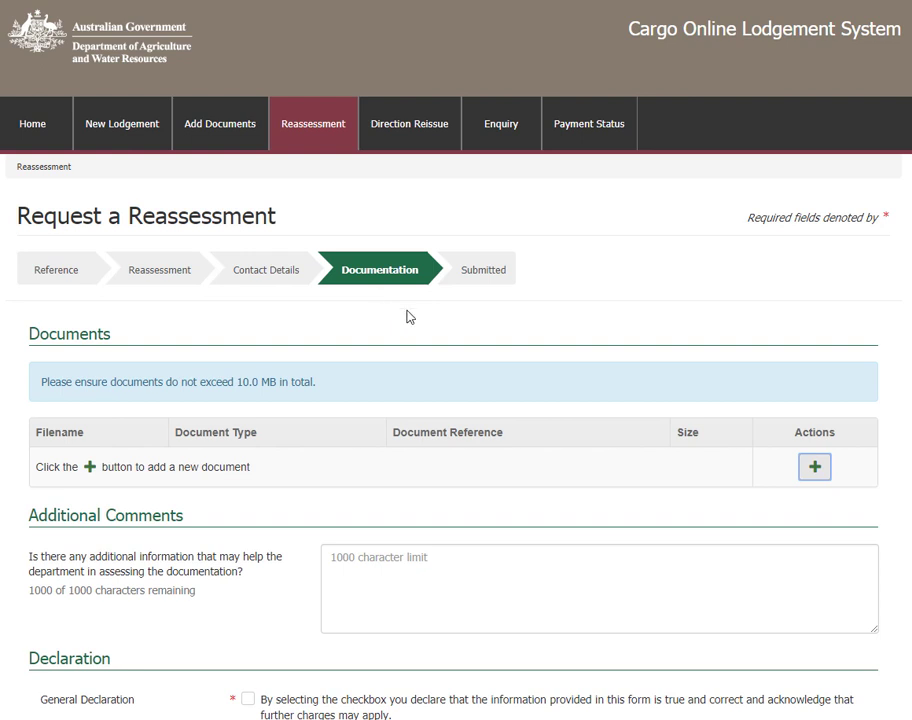
# Upload Manufacturer_declaration.pdf through the Add Files dialog and save it to the Documents list.
pyautogui.click(815, 480)
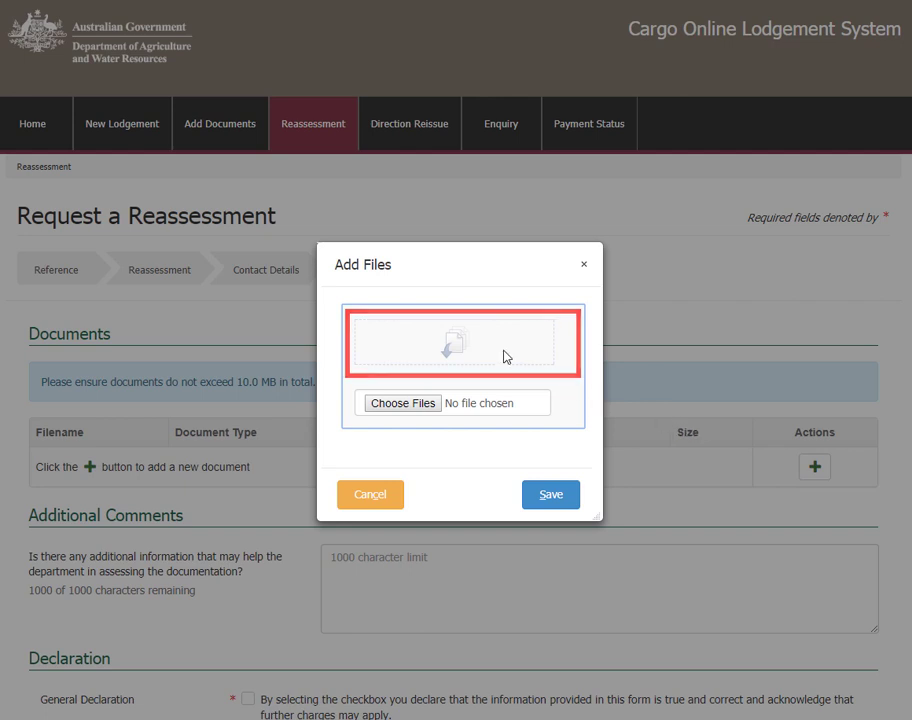
pyautogui.click(433, 405)
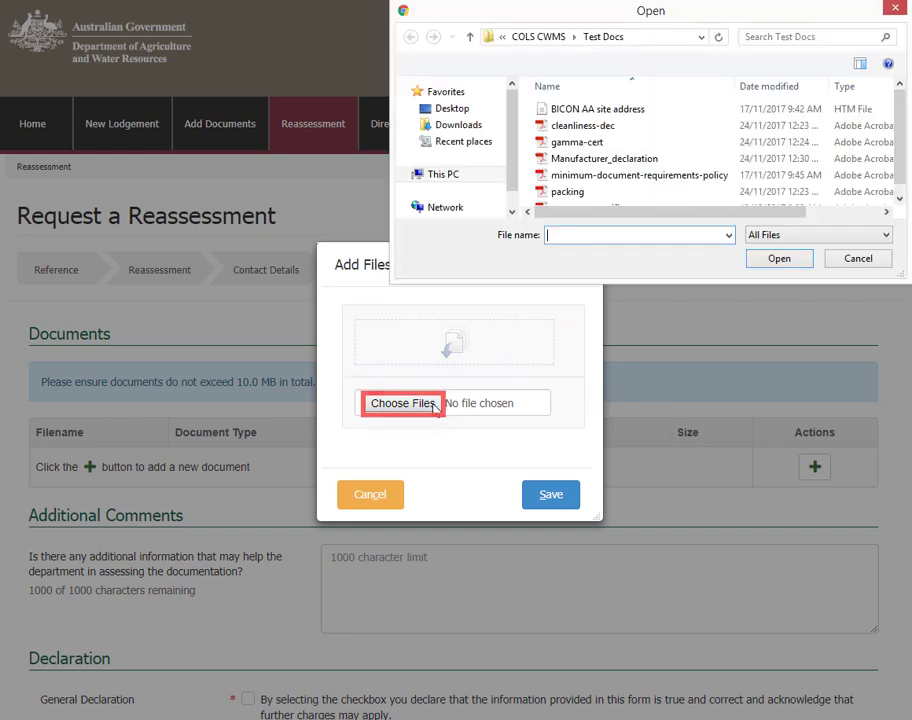
pyautogui.click(576, 162)
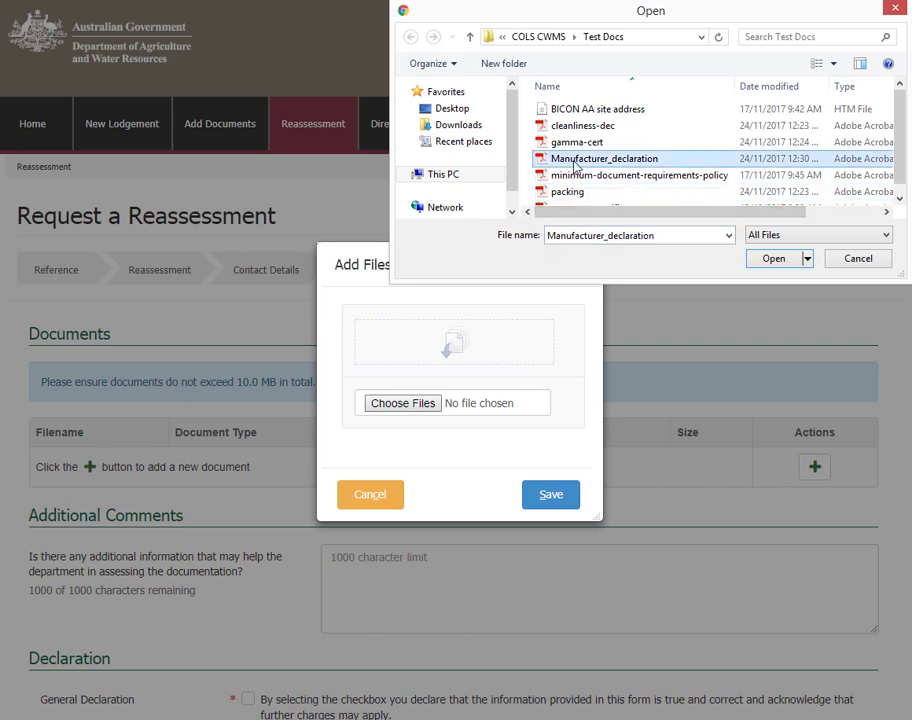
pyautogui.click(768, 260)
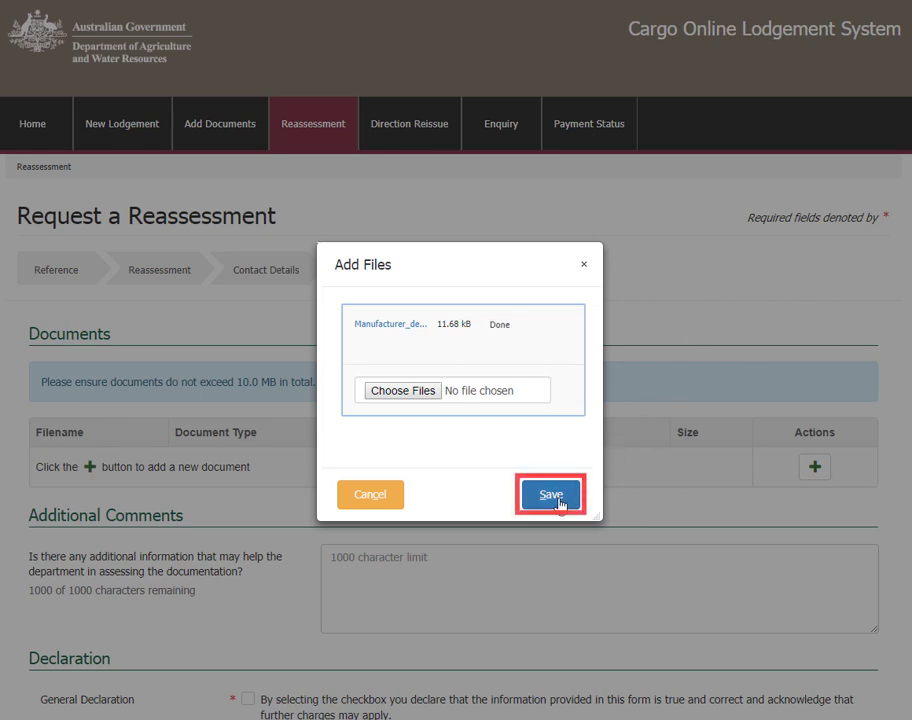
pyautogui.click(552, 495)
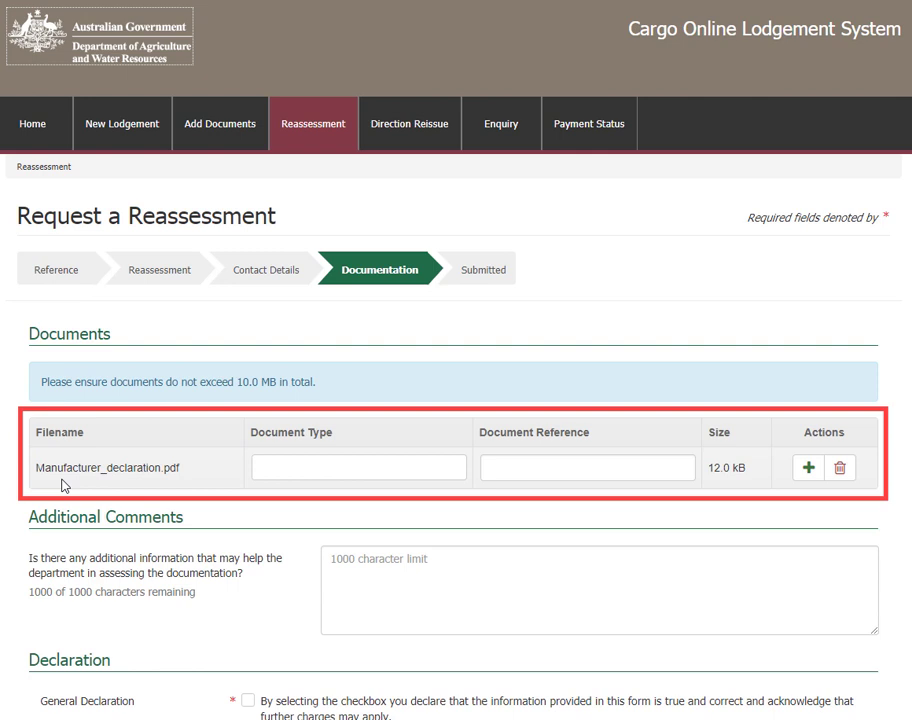
# Set the attached PDF's document type to Manufacturer declaration, leaving the reference blank.
pyautogui.click(267, 470)
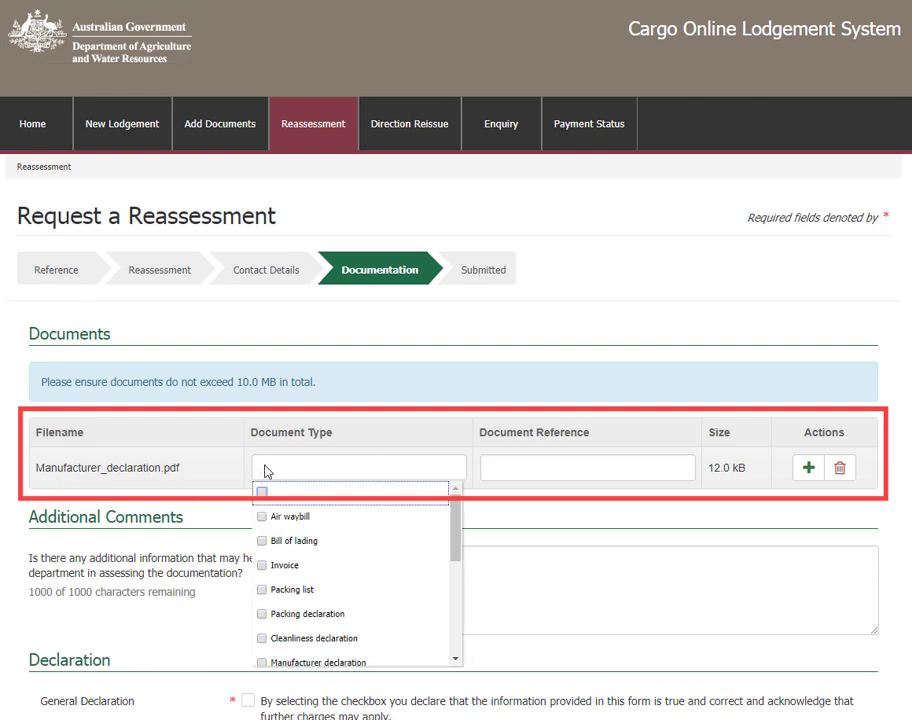
pyautogui.click(290, 662)
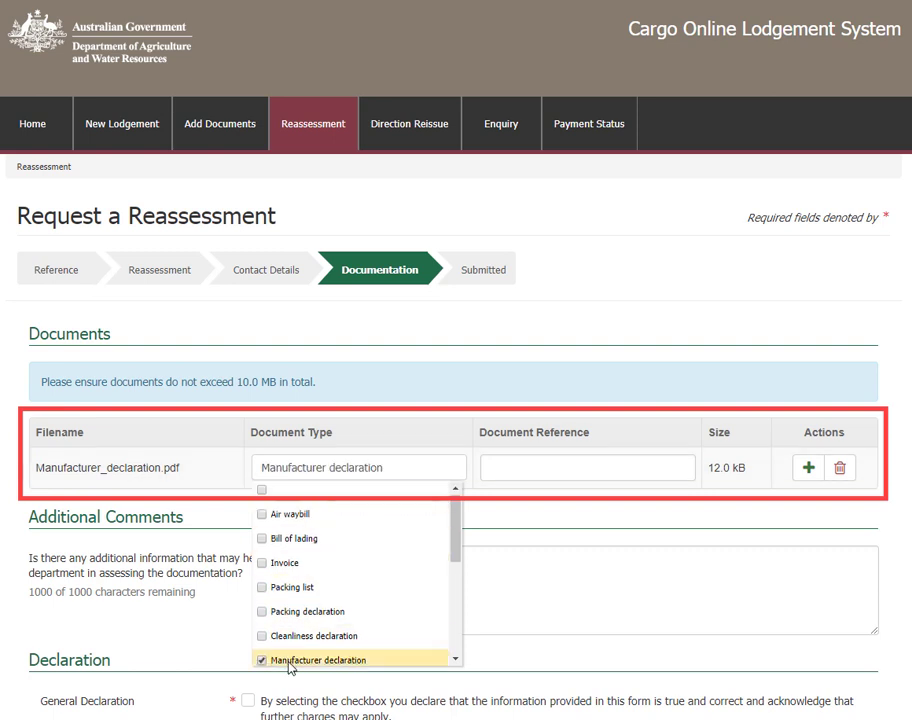
pyautogui.click(493, 470)
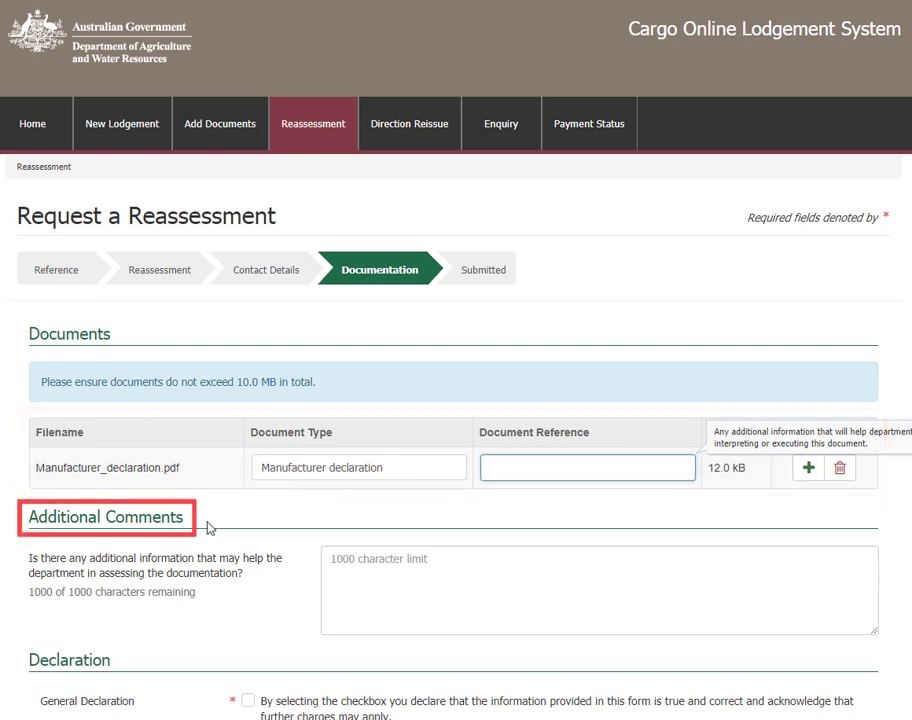
pyautogui.click(327, 553)
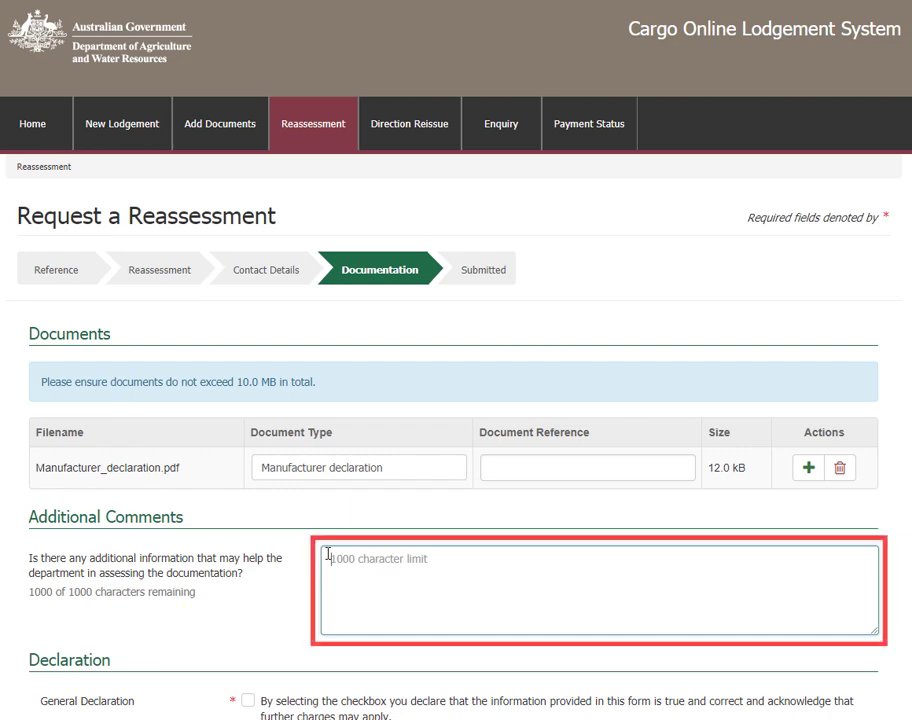
# Tick the General Declaration checkbox and submit the reassessment request.
pyautogui.scroll(-3, 328, 533)
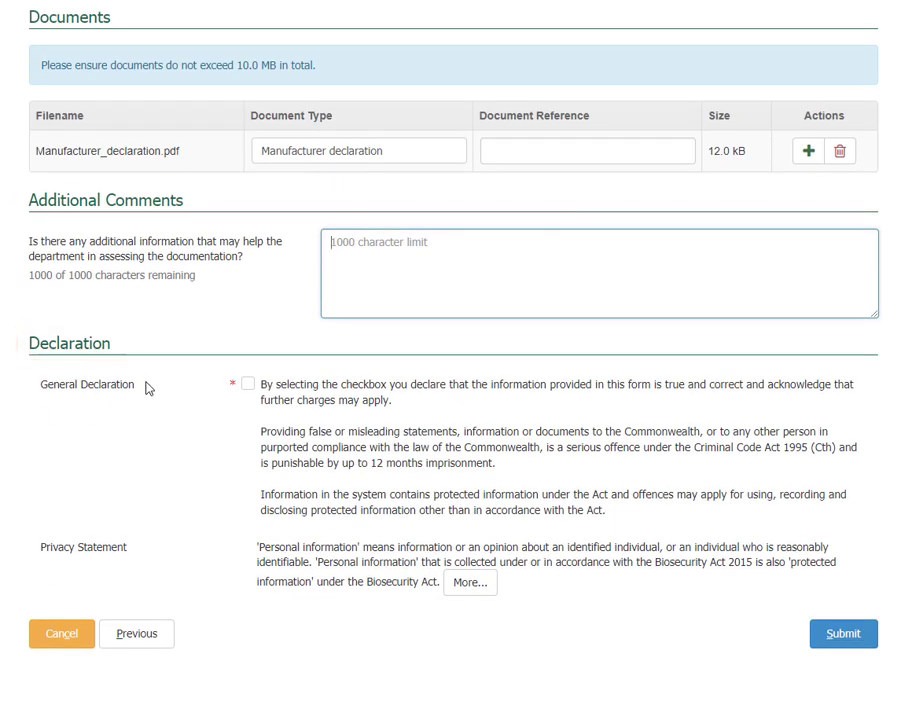
pyautogui.click(249, 386)
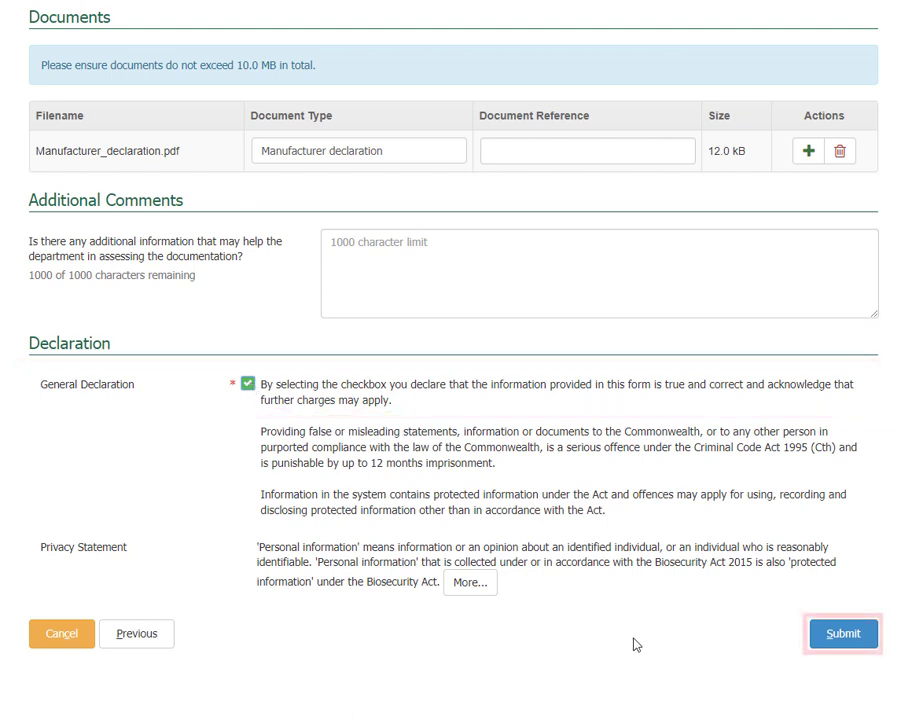
pyautogui.click(826, 638)
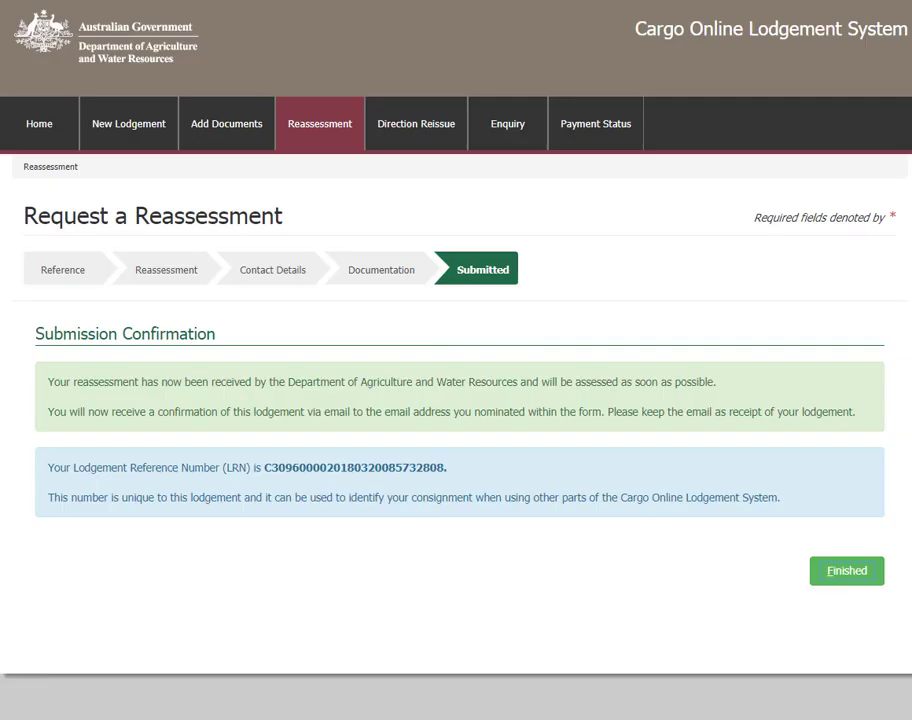